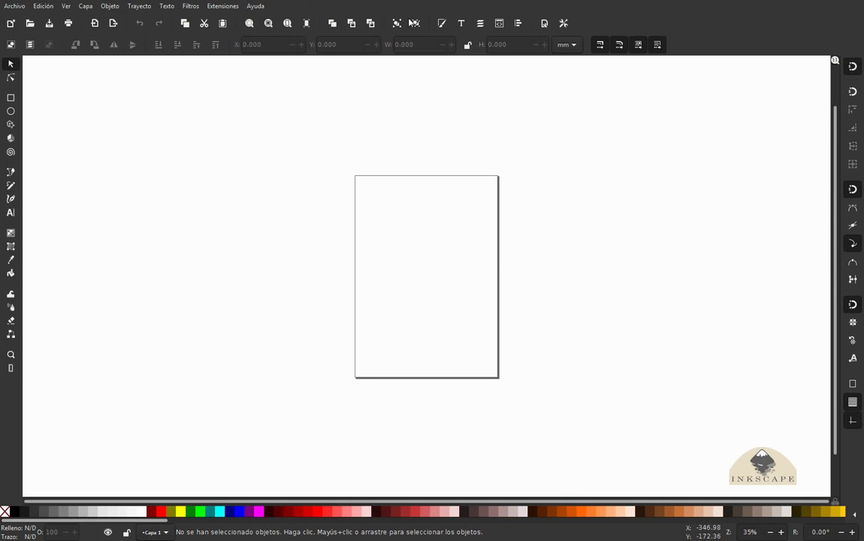
# Switch the view to the wide-screen 'Ancho' layout and check the toolbar's overflow commands.
pyautogui.click(68, 7)
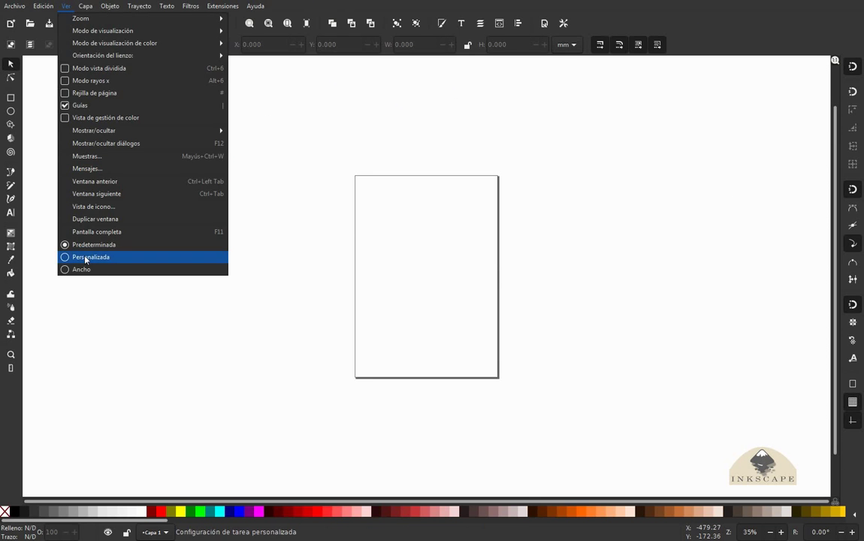
pyautogui.click(67, 269)
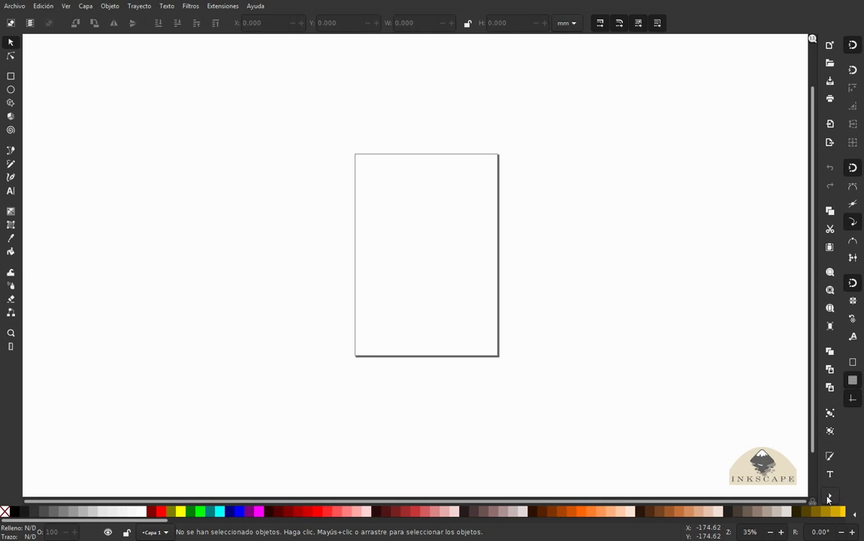
pyautogui.click(831, 499)
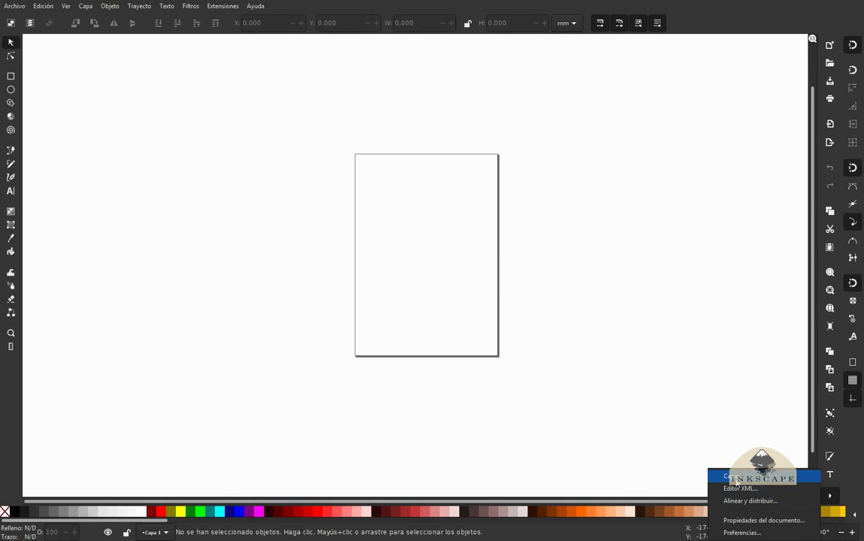
# Zoom so the page fills the window height with key 5, ready for the Bézier pen.
pyautogui.click(454, 204)
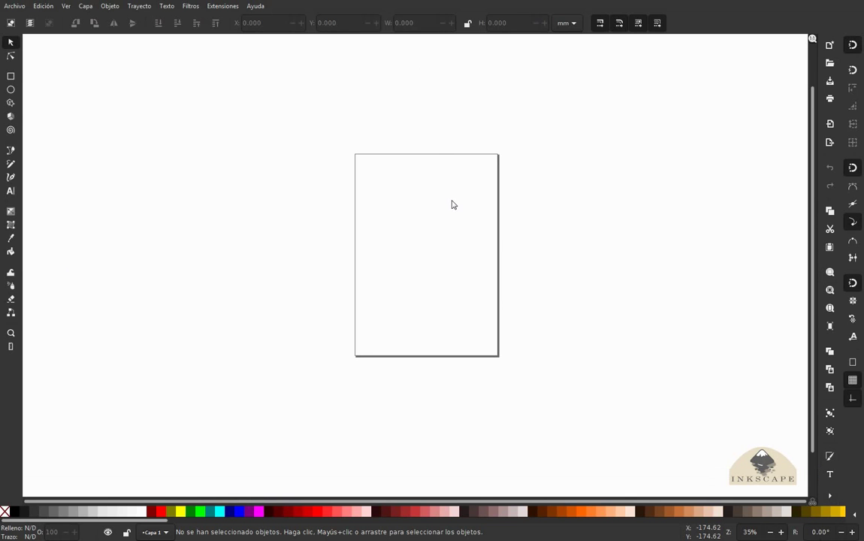
pyautogui.press('5')
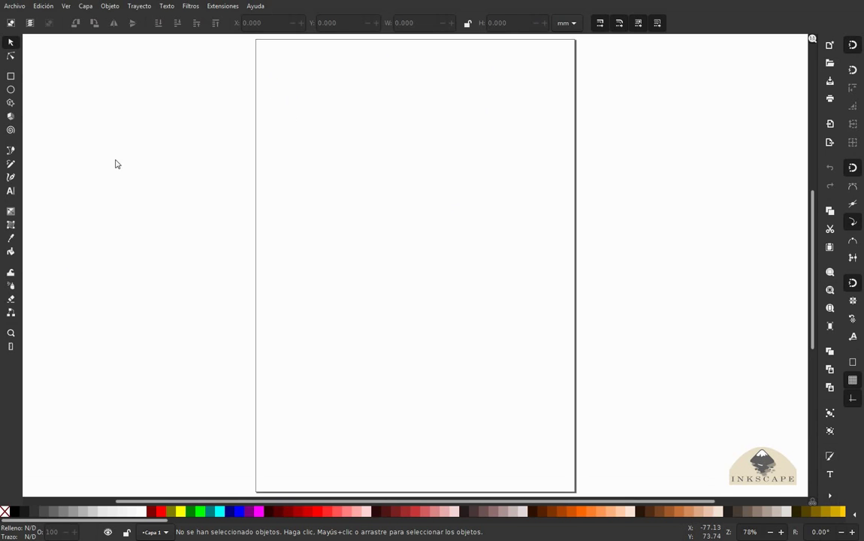
pyautogui.click(11, 152)
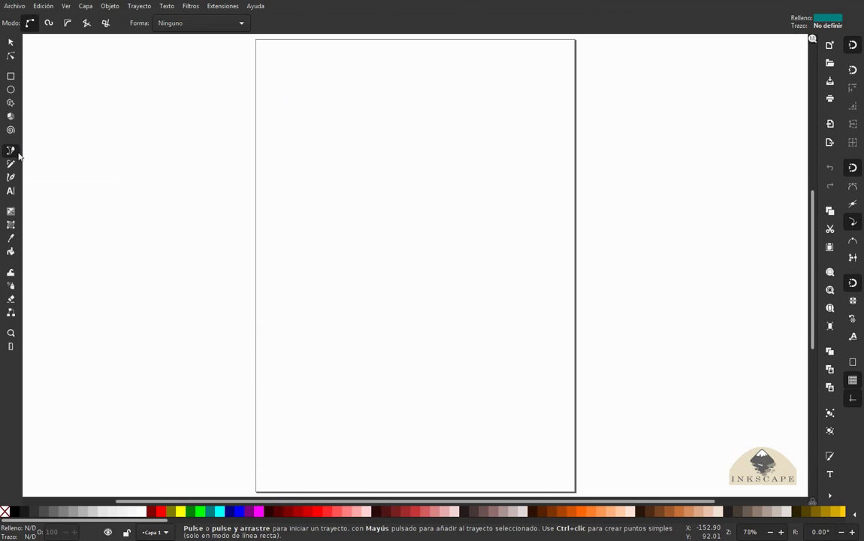
# Draw a closed four-cornered path: left, top, right, bottom-left, back to the start.
pyautogui.click(305, 232)
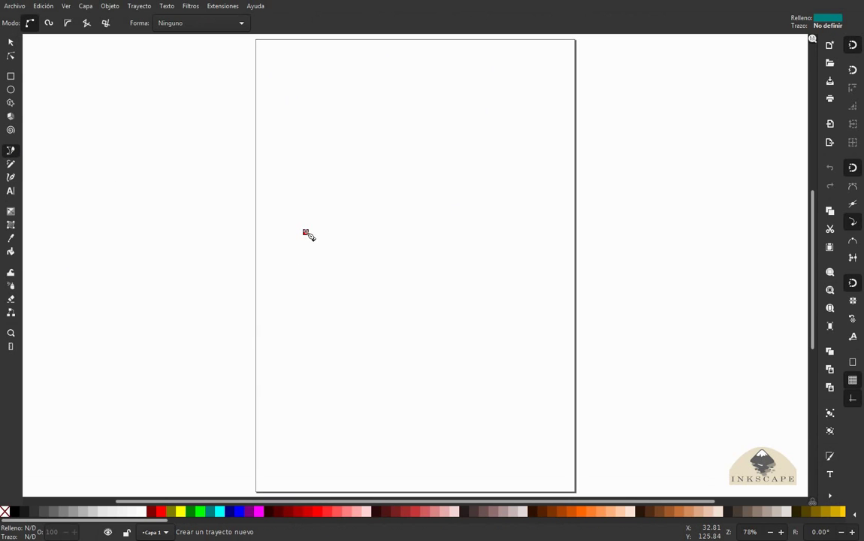
pyautogui.click(472, 104)
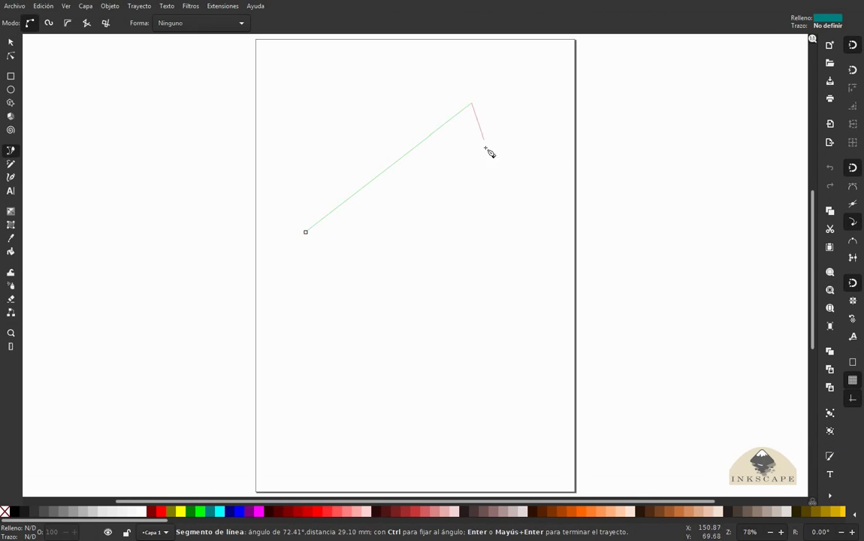
pyautogui.click(519, 296)
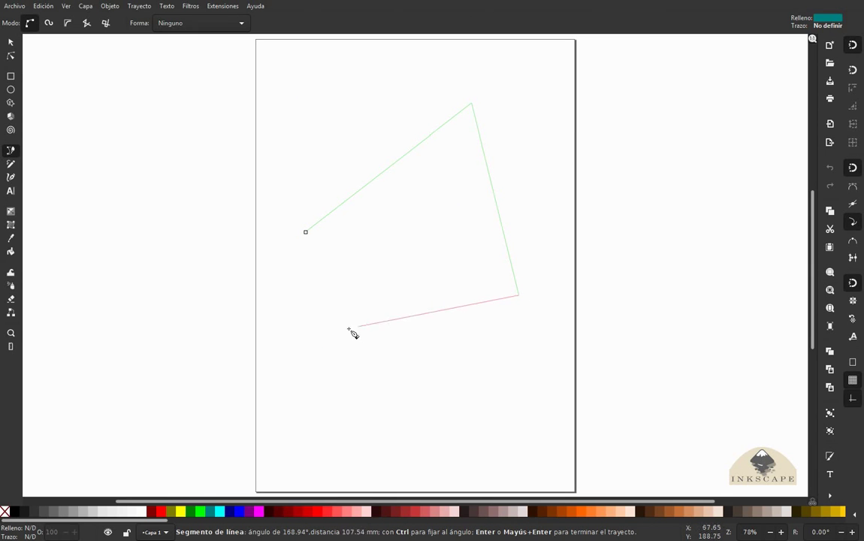
pyautogui.click(294, 382)
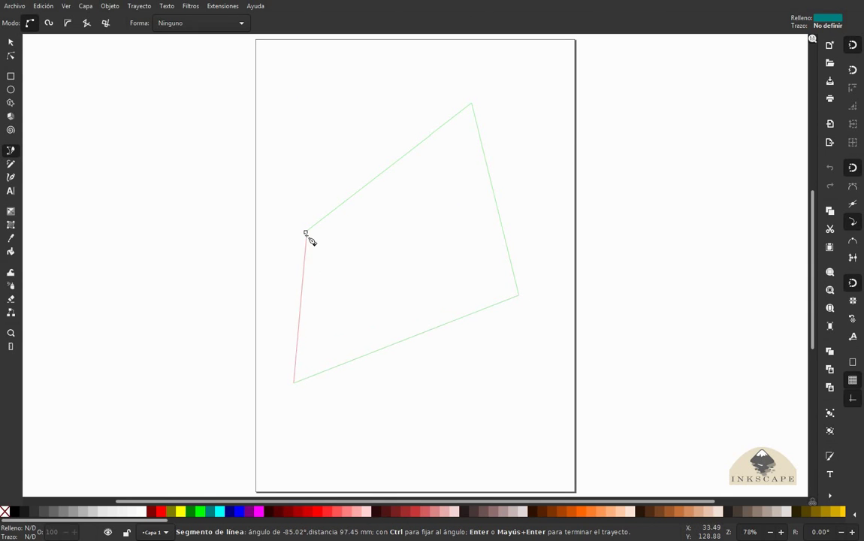
pyautogui.click(306, 233)
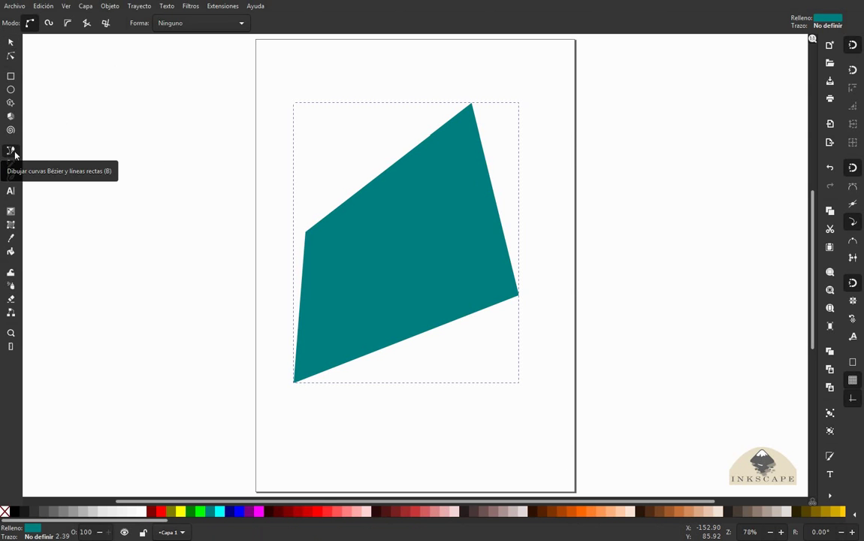
# Fill the shape brown after trying red and golden swatches.
pyautogui.click(318, 513)
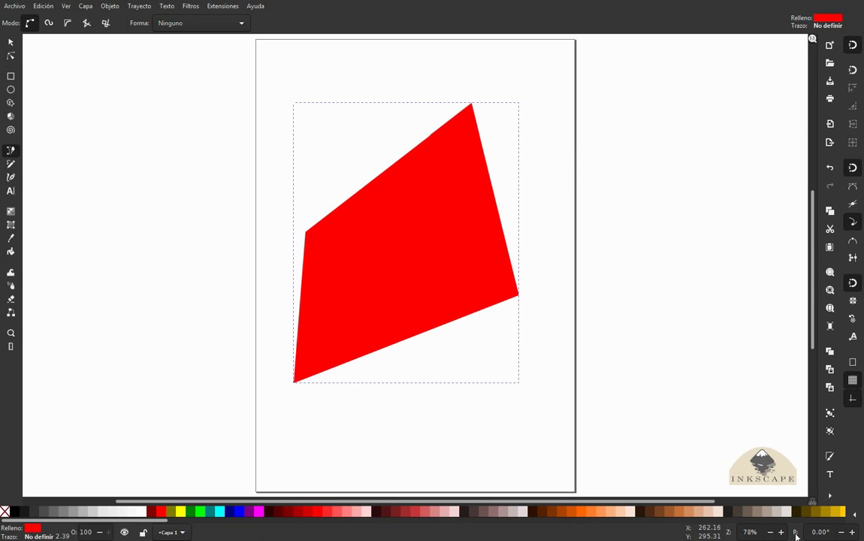
pyautogui.click(836, 513)
pyautogui.click(662, 512)
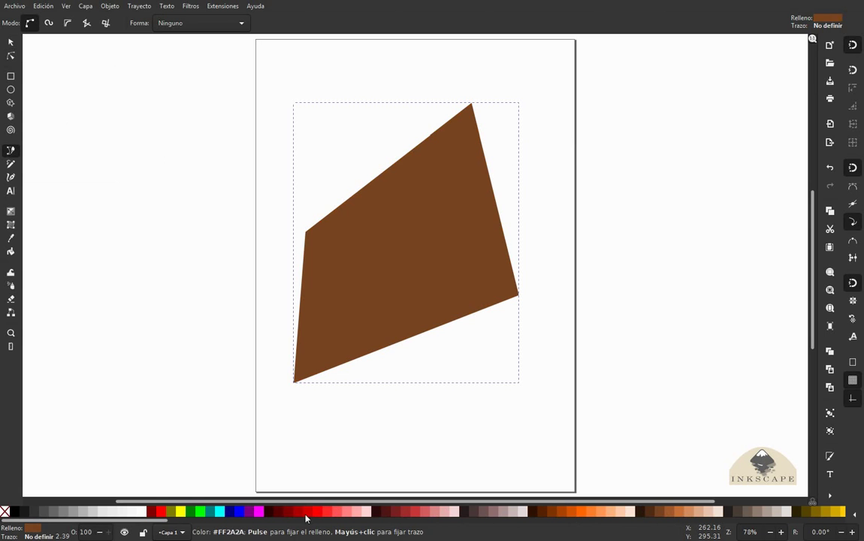
# Give the shape a thick outline, settling on black after orange and yellow.
pyautogui.keyDown('shift'); pyautogui.click(191, 512); pyautogui.keyUp('shift')
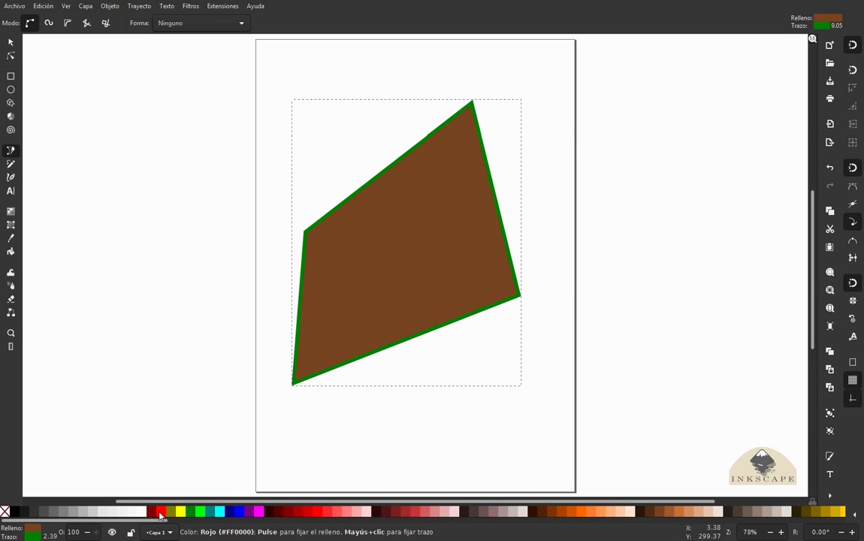
pyautogui.keyDown('shift'); pyautogui.click(585, 513); pyautogui.keyUp('shift')
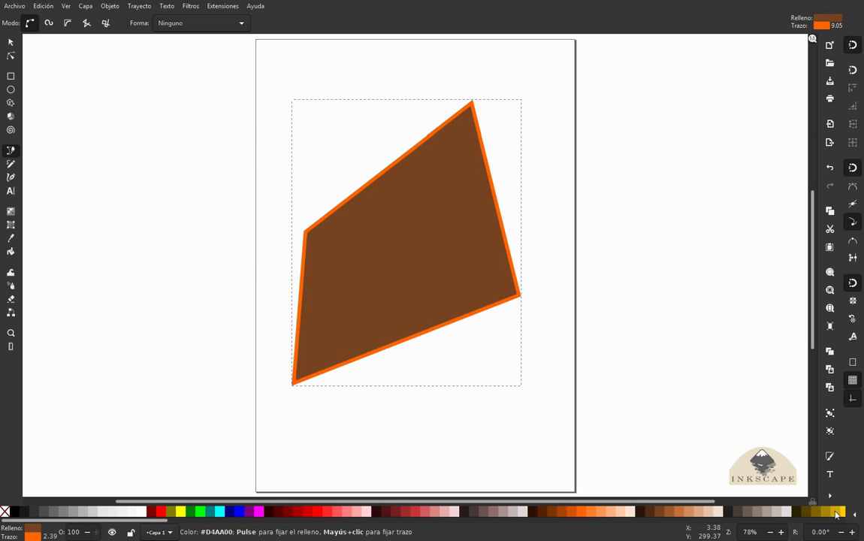
pyautogui.keyDown('shift'); pyautogui.click(843, 513); pyautogui.keyUp('shift')
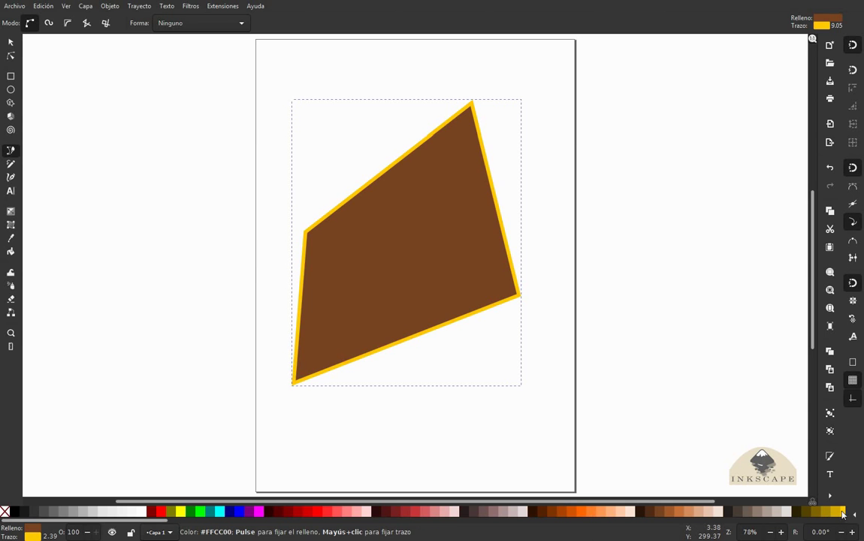
pyautogui.keyDown('shift'); pyautogui.click(20, 513); pyautogui.keyUp('shift')
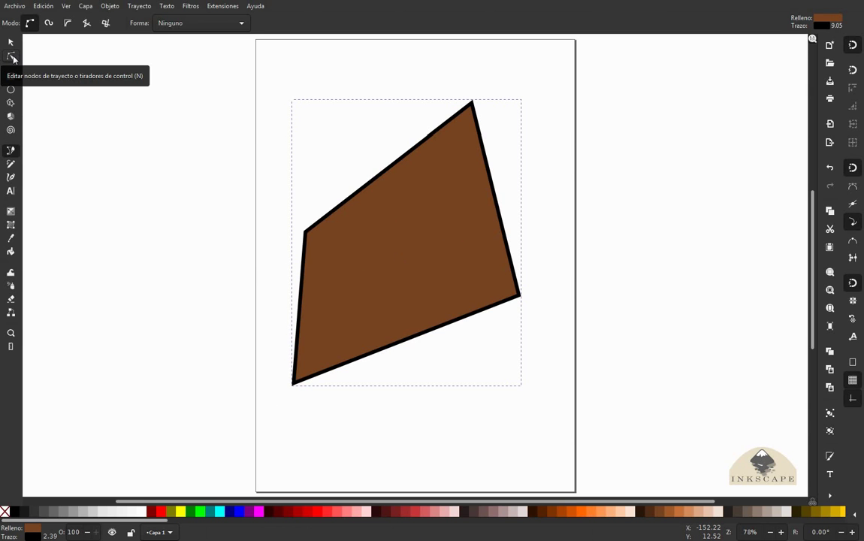
# Move the top node down and drag its handle so the right edge bulges outward.
pyautogui.click(12, 57)
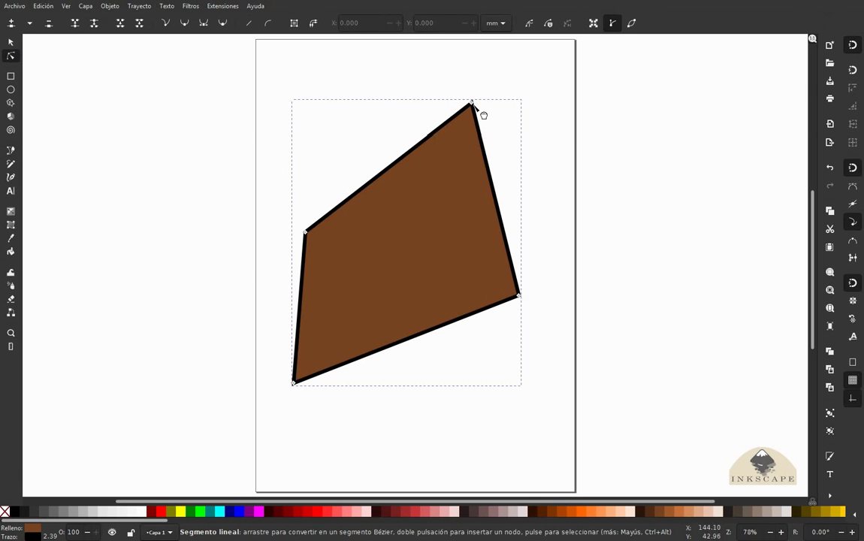
pyautogui.moveTo(473, 103)
pyautogui.mouseDown()
pyautogui.moveTo(472, 235)
pyautogui.moveTo(473, 87)
pyautogui.moveTo(473, 261)
pyautogui.moveTo(472, 148)
pyautogui.moveTo(372, 152)
pyautogui.moveTo(508, 152)
pyautogui.moveTo(473, 170)
pyautogui.moveTo(473, 161)
pyautogui.mouseUp()
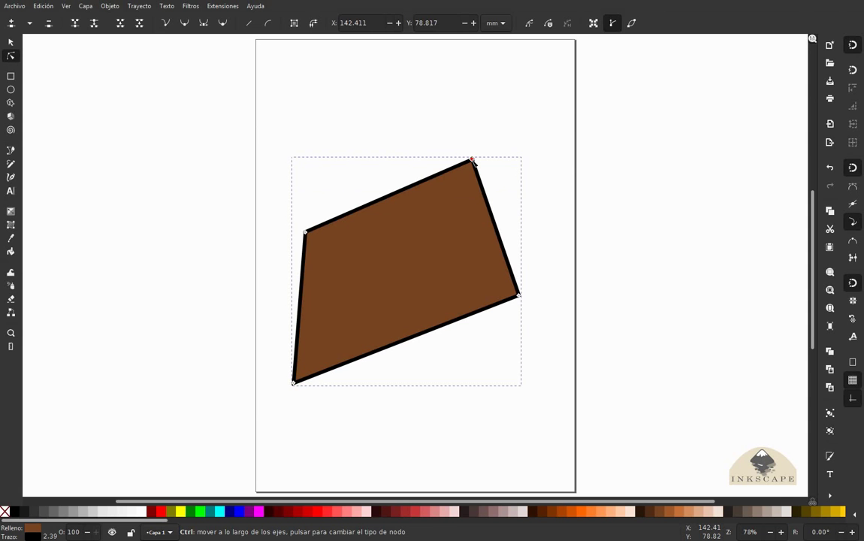
pyautogui.moveTo(473, 161); pyautogui.dragTo(537, 216)
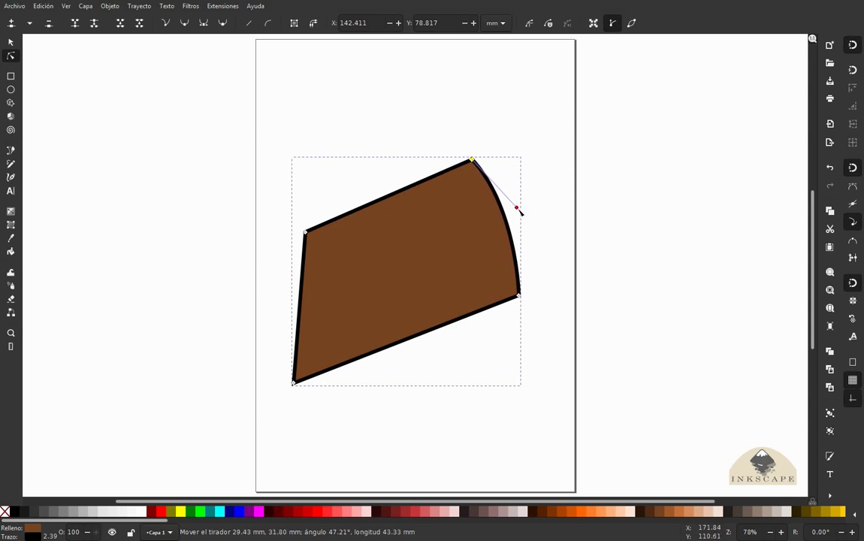
pyautogui.moveTo(536, 216); pyautogui.dragTo(558, 200)
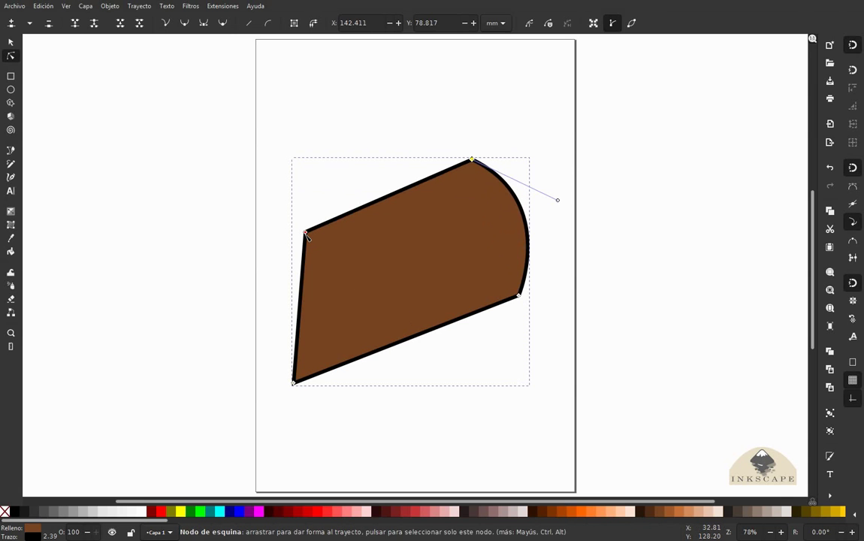
pyautogui.click(294, 383)
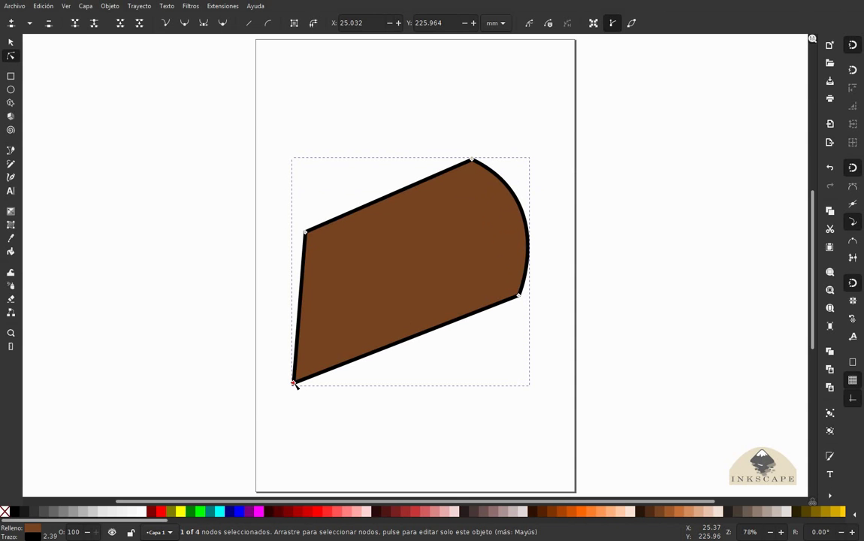
# Curve the left edge inward, sag the top edge, and wave the bottom edge into an S.
pyautogui.moveTo(294, 383)
pyautogui.mouseDown()
pyautogui.moveTo(274, 290)
pyautogui.moveTo(354, 302)
pyautogui.mouseUp()
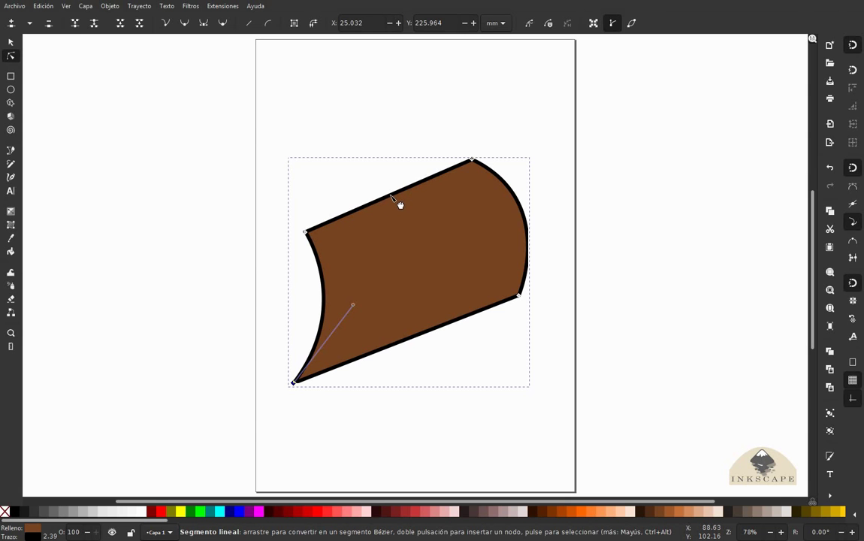
pyautogui.moveTo(391, 197); pyautogui.dragTo(408, 232)
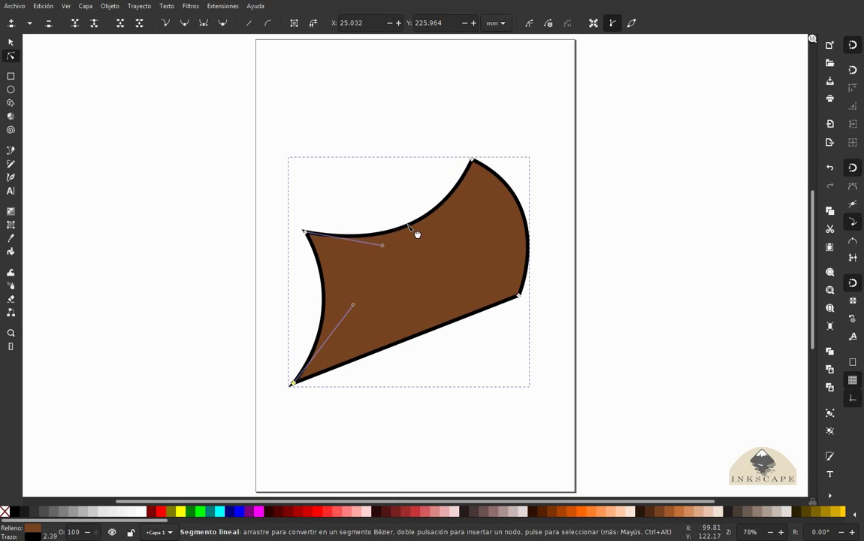
pyautogui.moveTo(417, 241); pyautogui.dragTo(421, 234)
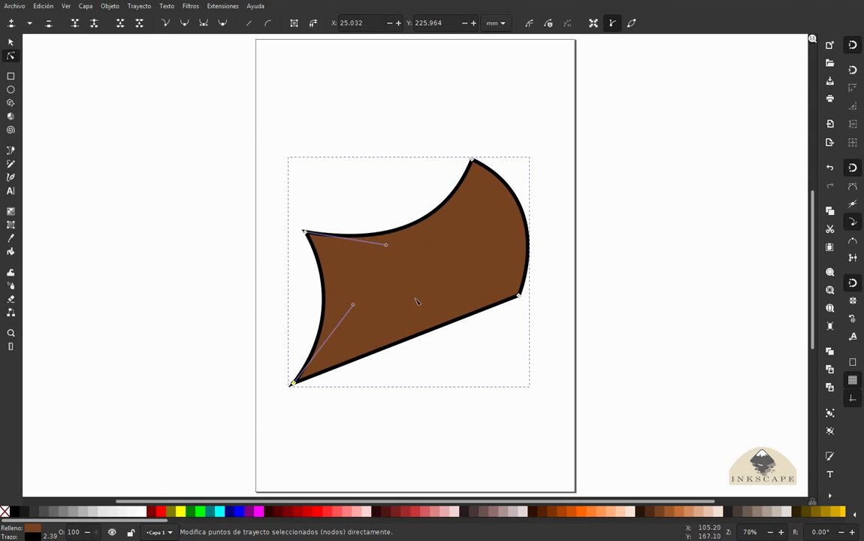
pyautogui.moveTo(337, 370); pyautogui.dragTo(348, 357)
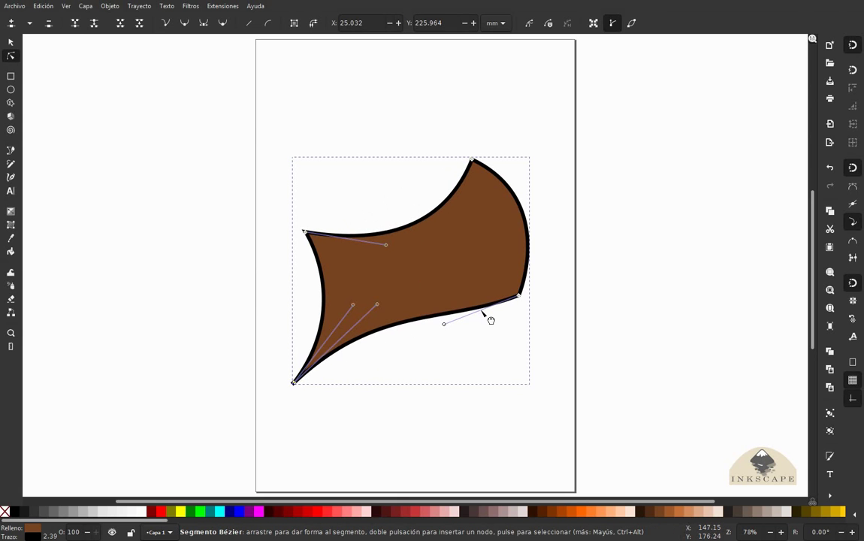
pyautogui.moveTo(490, 317); pyautogui.dragTo(499, 335)
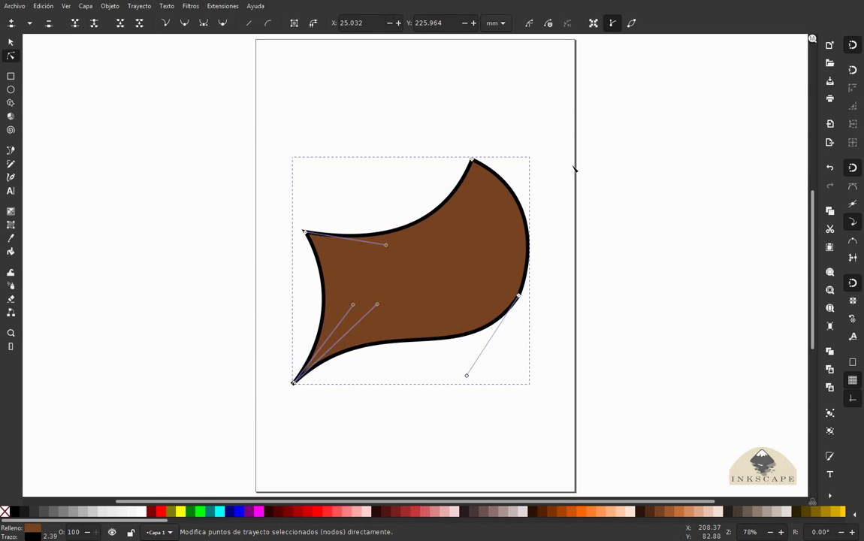